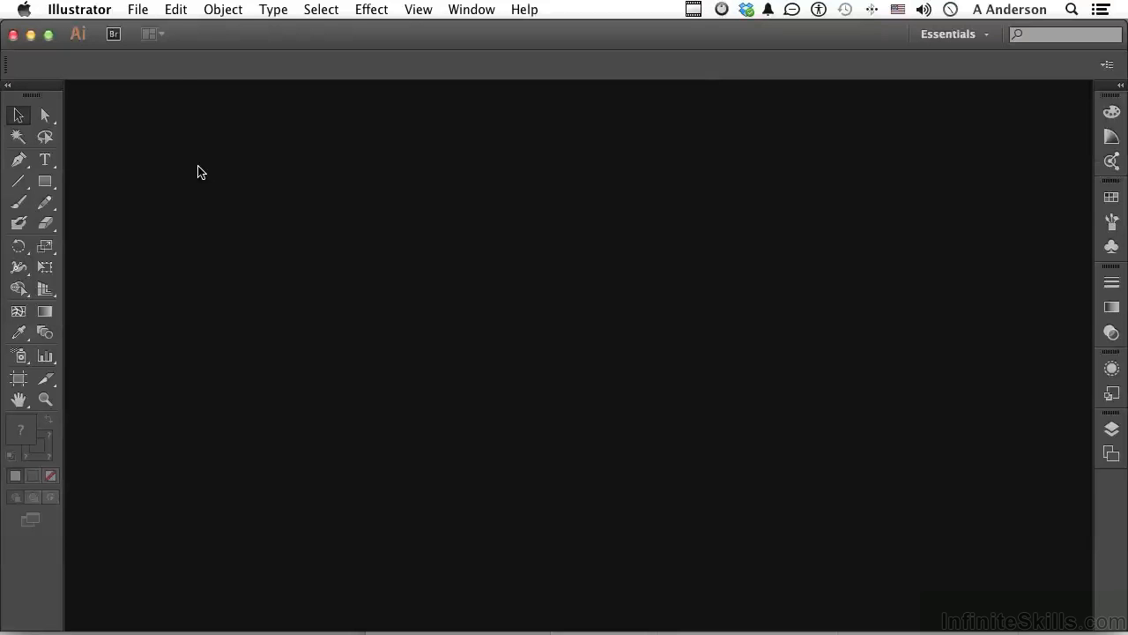
- Start a new document named Stationary using the Print profile
left_click(139, 12)
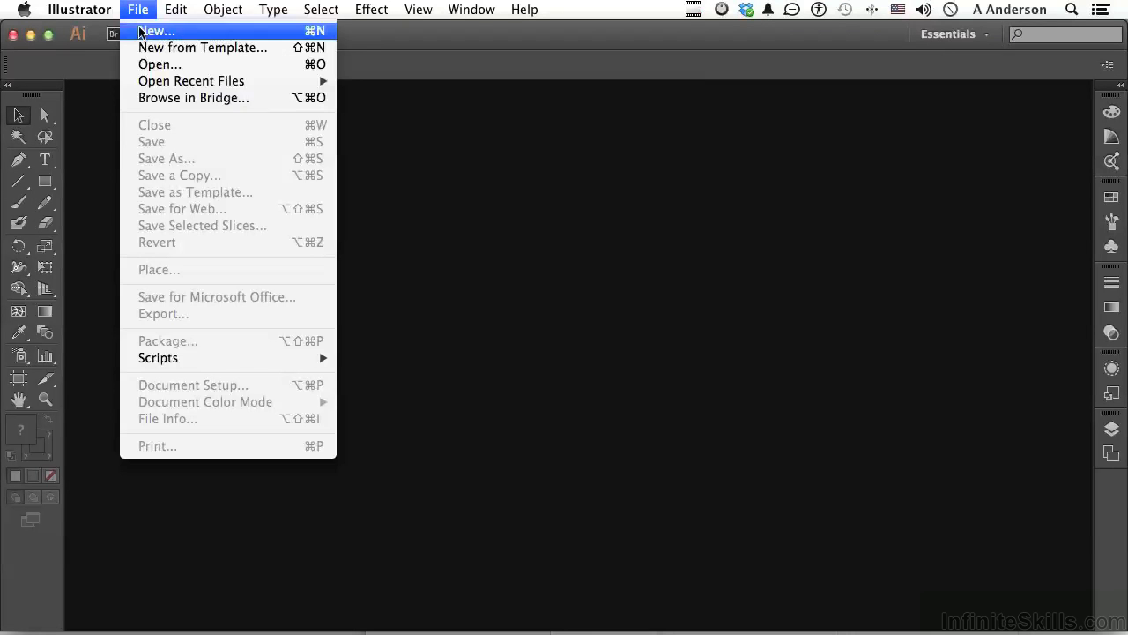
left_click(141, 30)
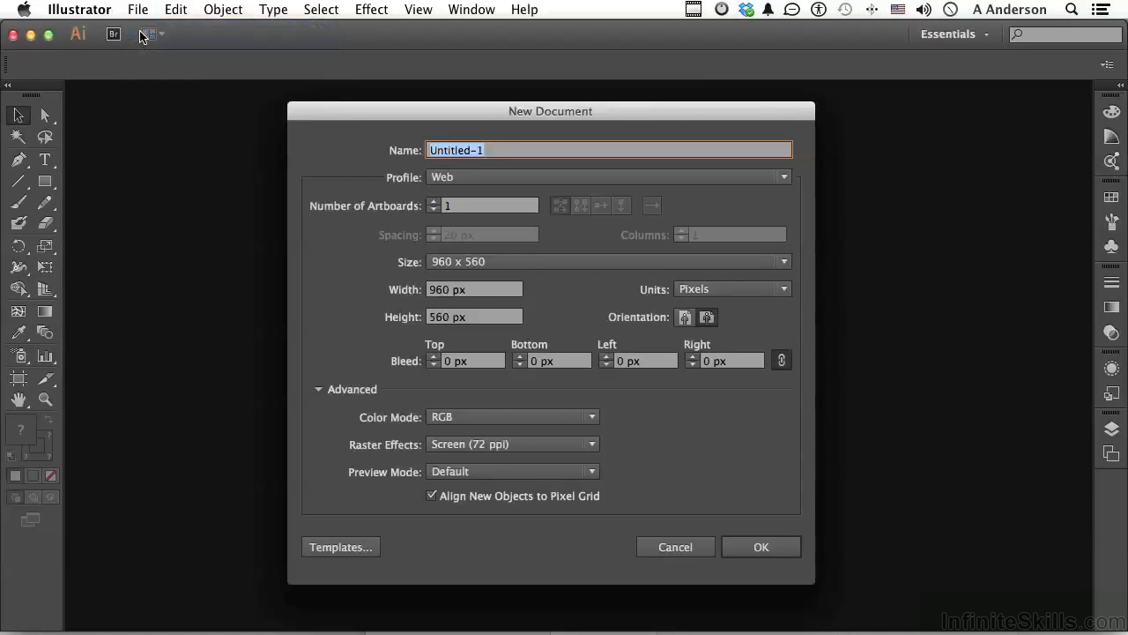
left_click(441, 180)
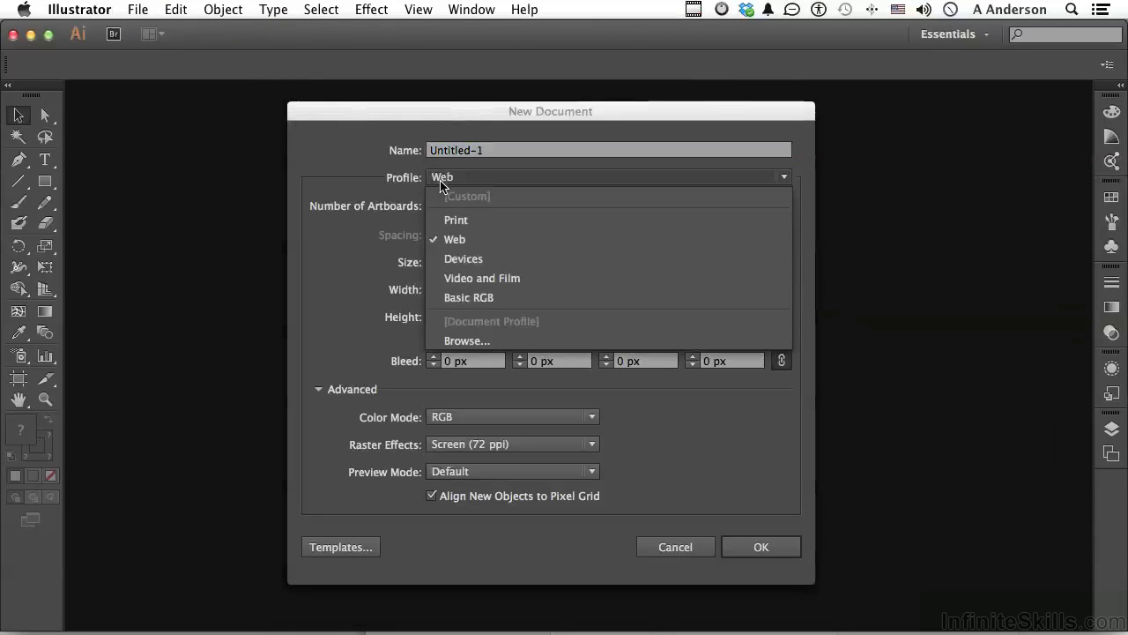
left_click(441, 182)
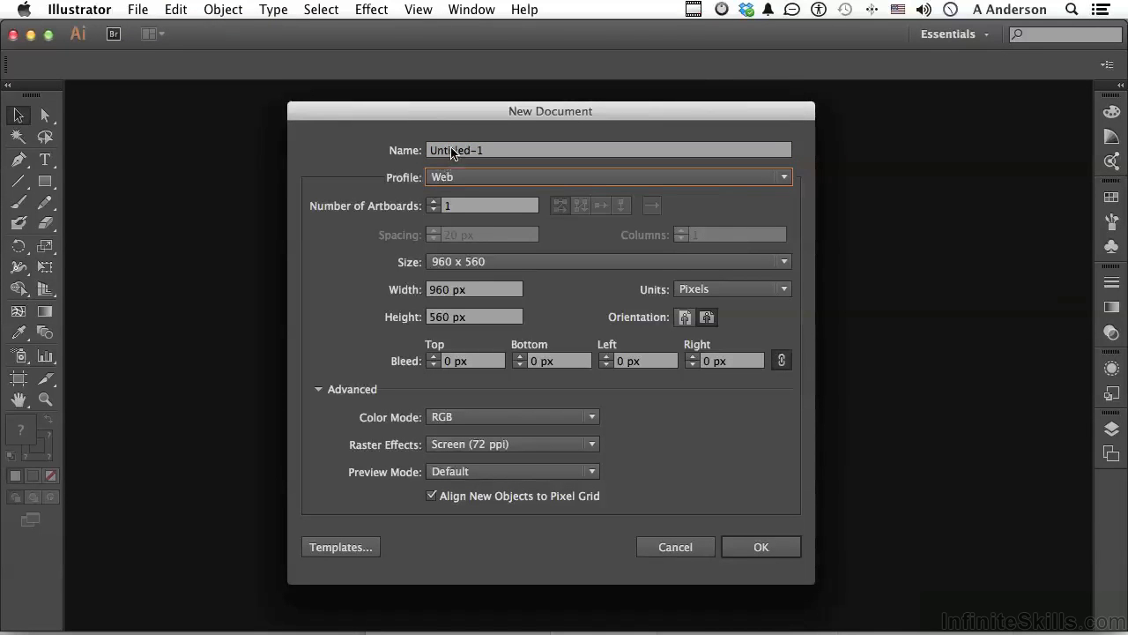
left_click(452, 152)
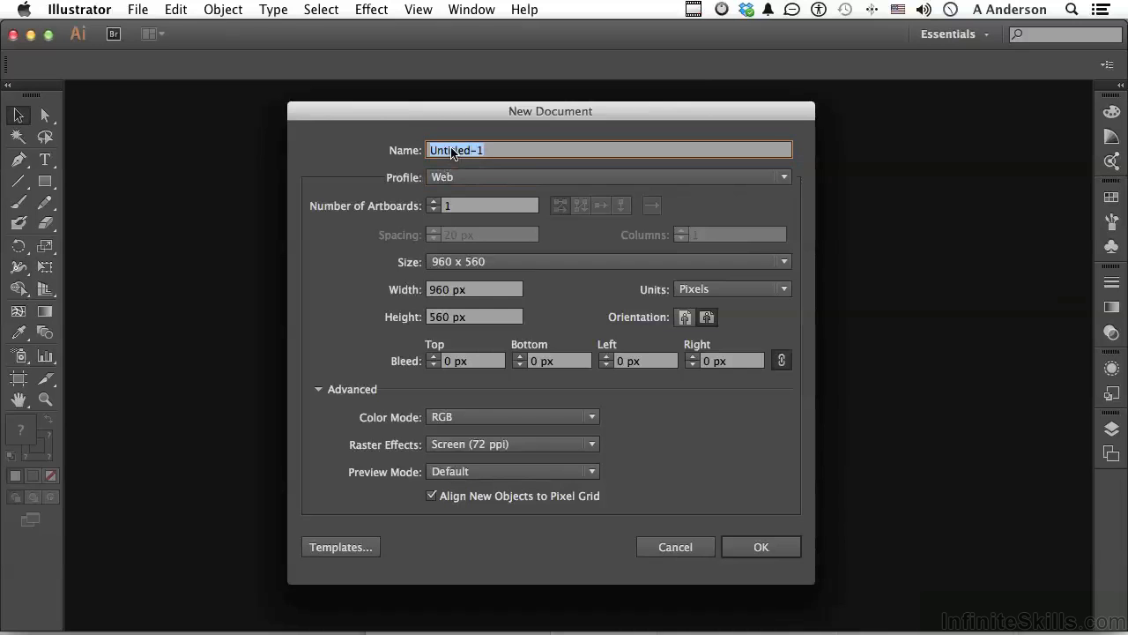
type("Stationary")
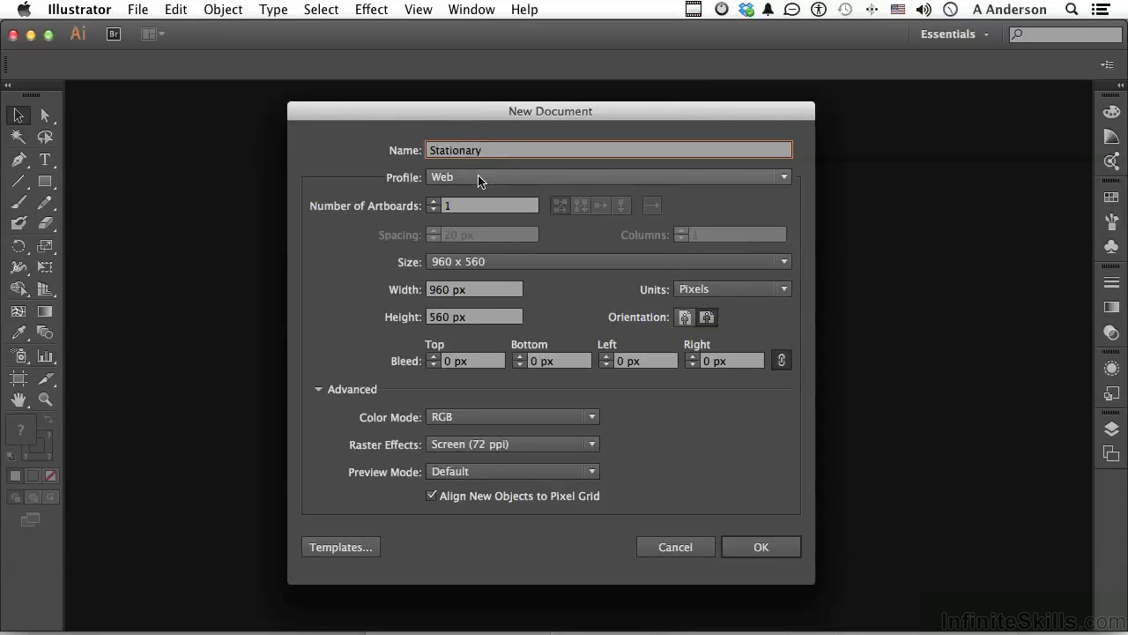
left_click(478, 178)
left_click(475, 220)
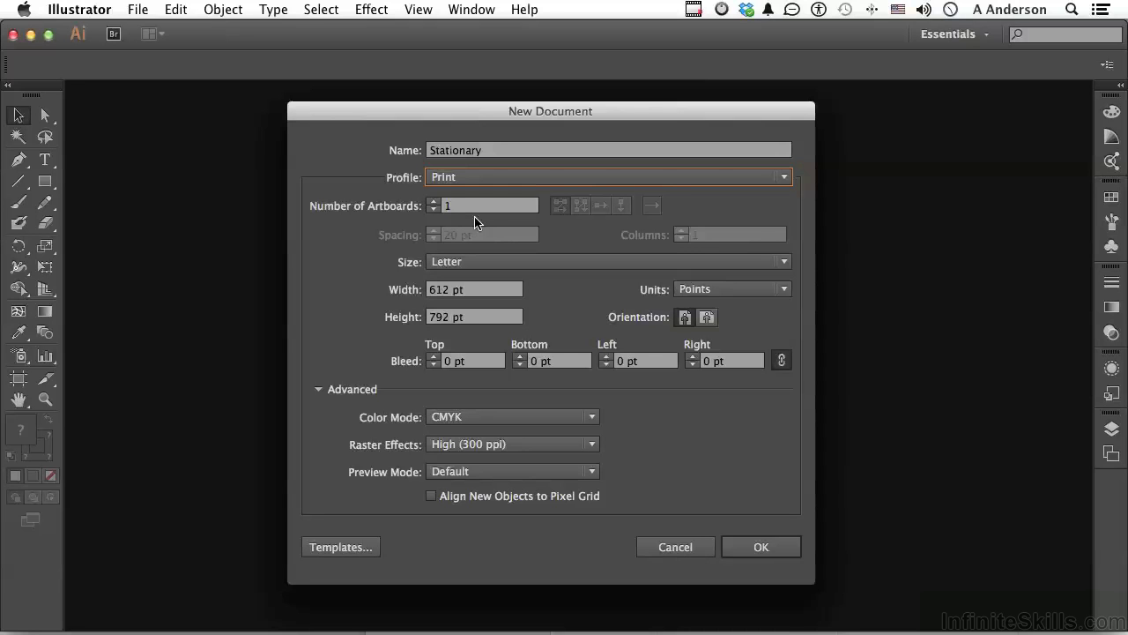
- Set the new document to 3 artboards with units in inches and create it
left_click(434, 203)
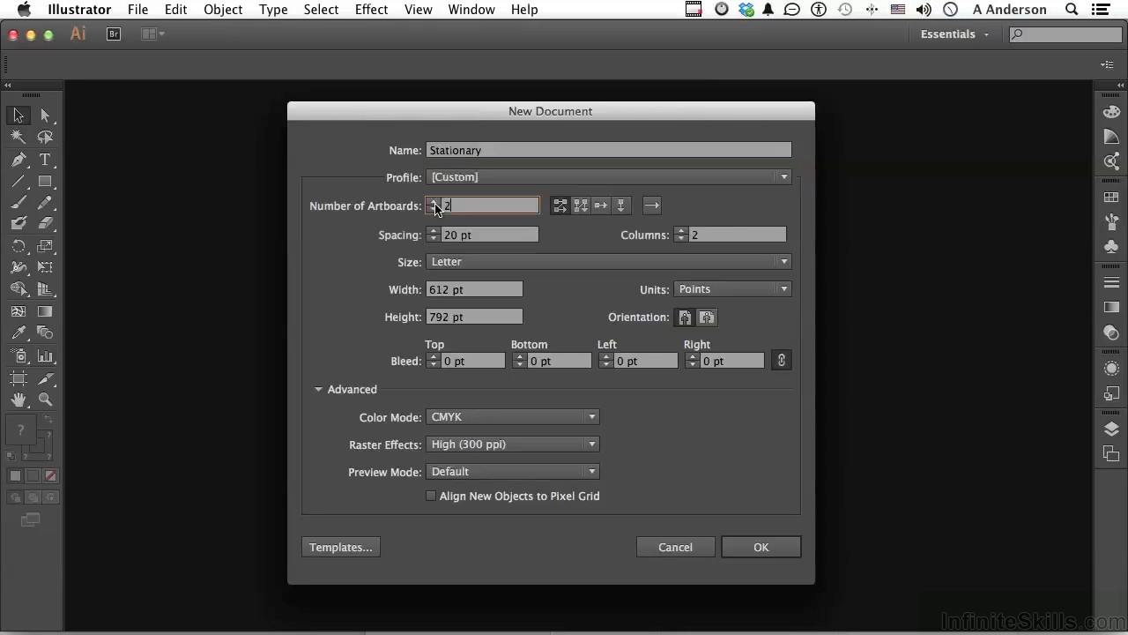
left_click(434, 203)
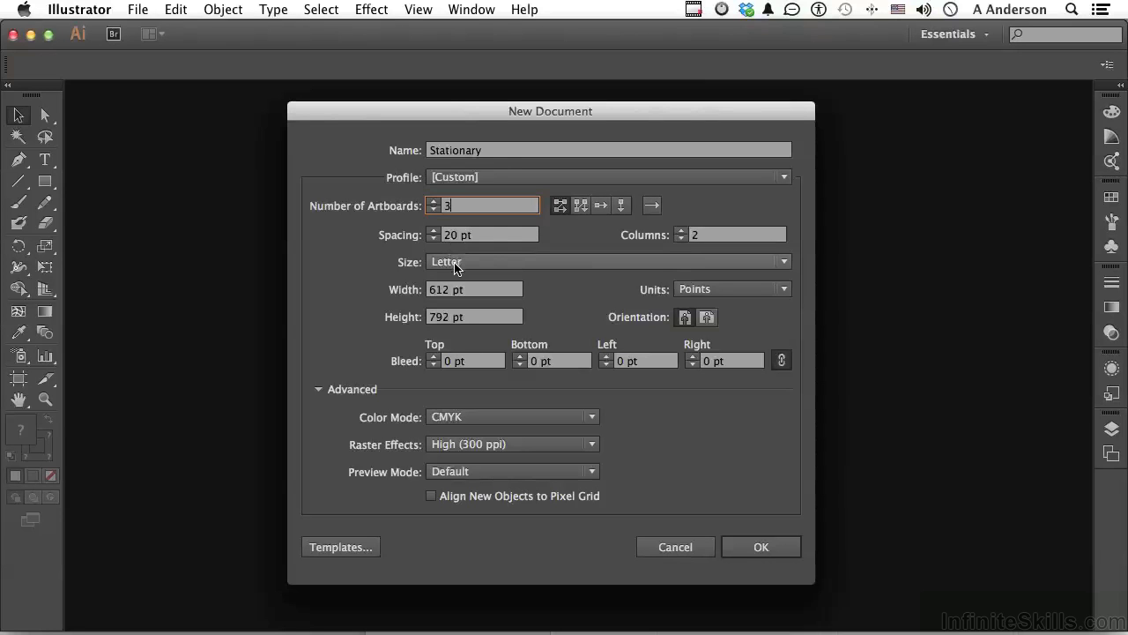
left_click(705, 290)
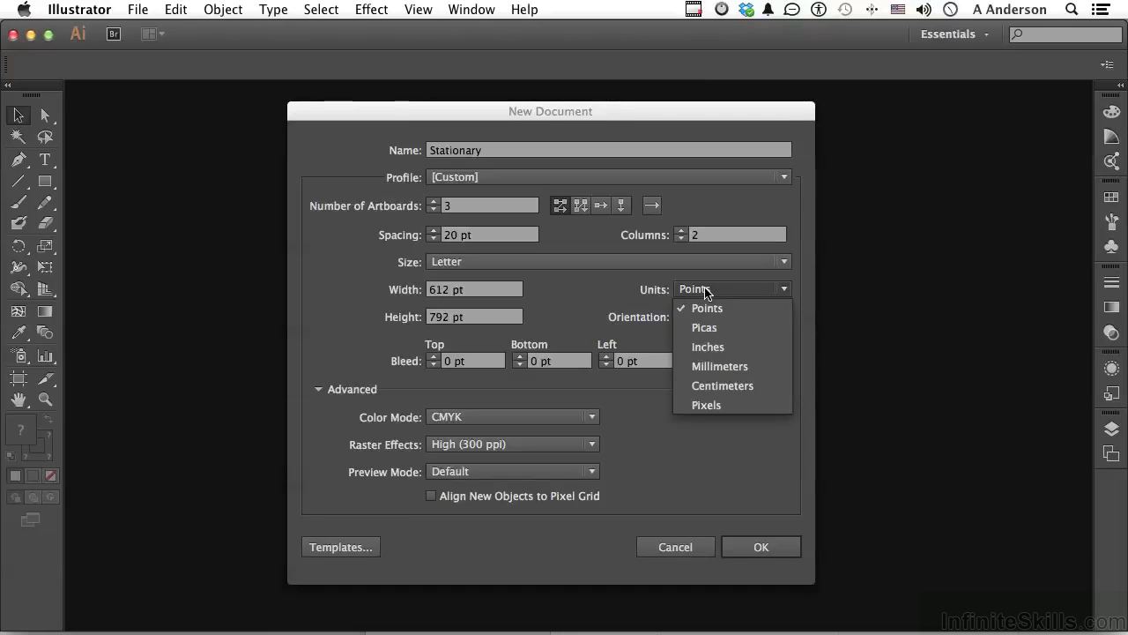
left_click(716, 347)
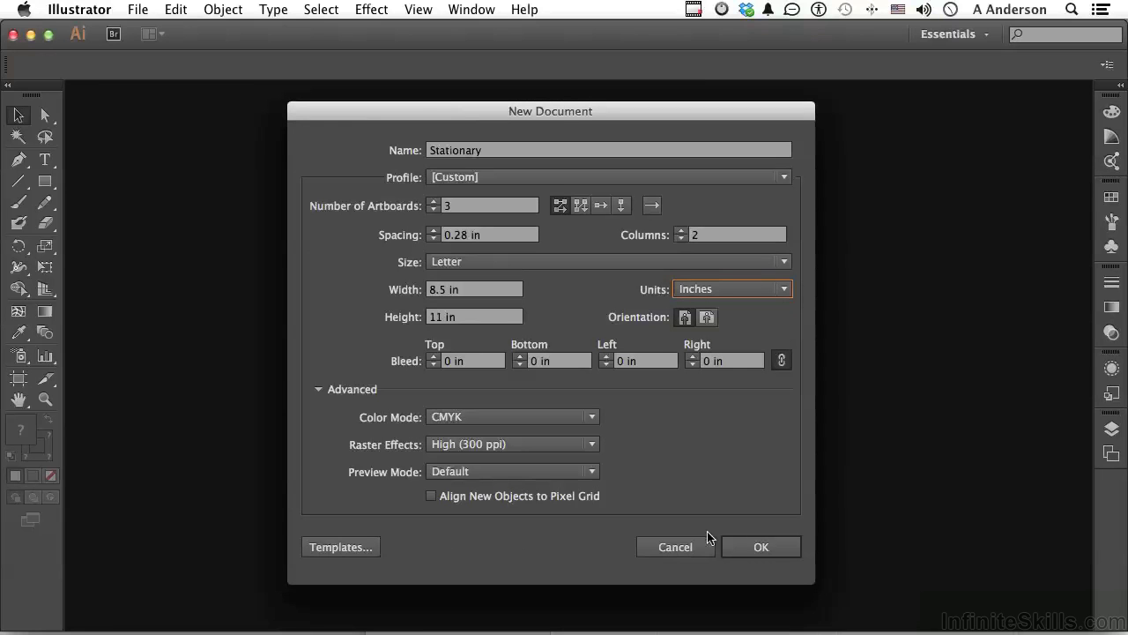
left_click(762, 548)
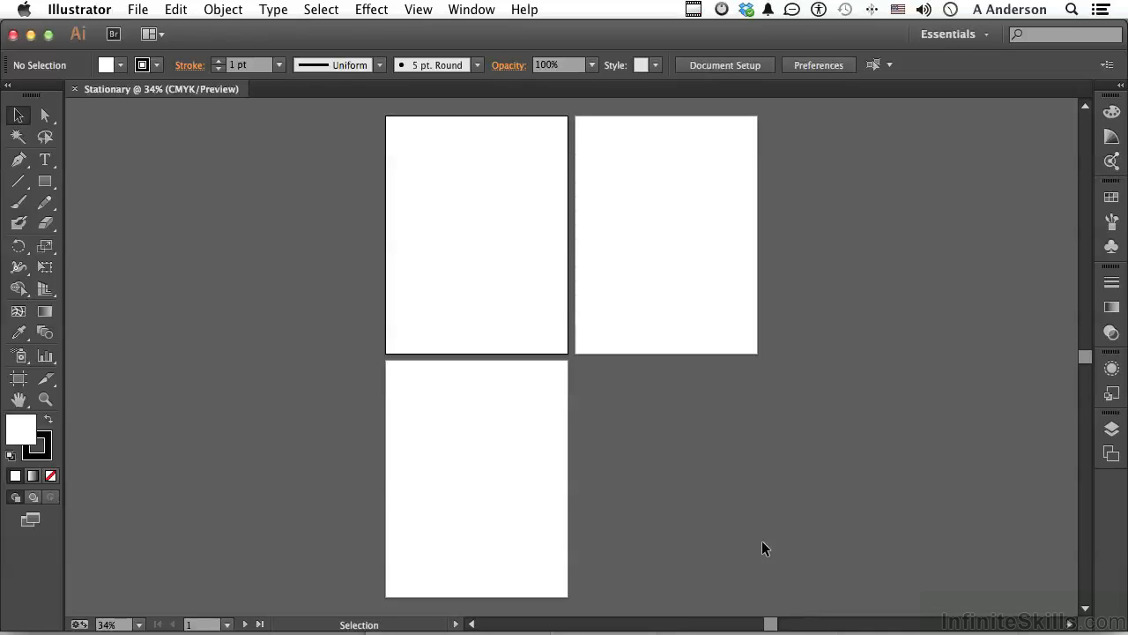
- Rename the first artboard as Letter Head using the Artboard tool
left_click(17, 379)
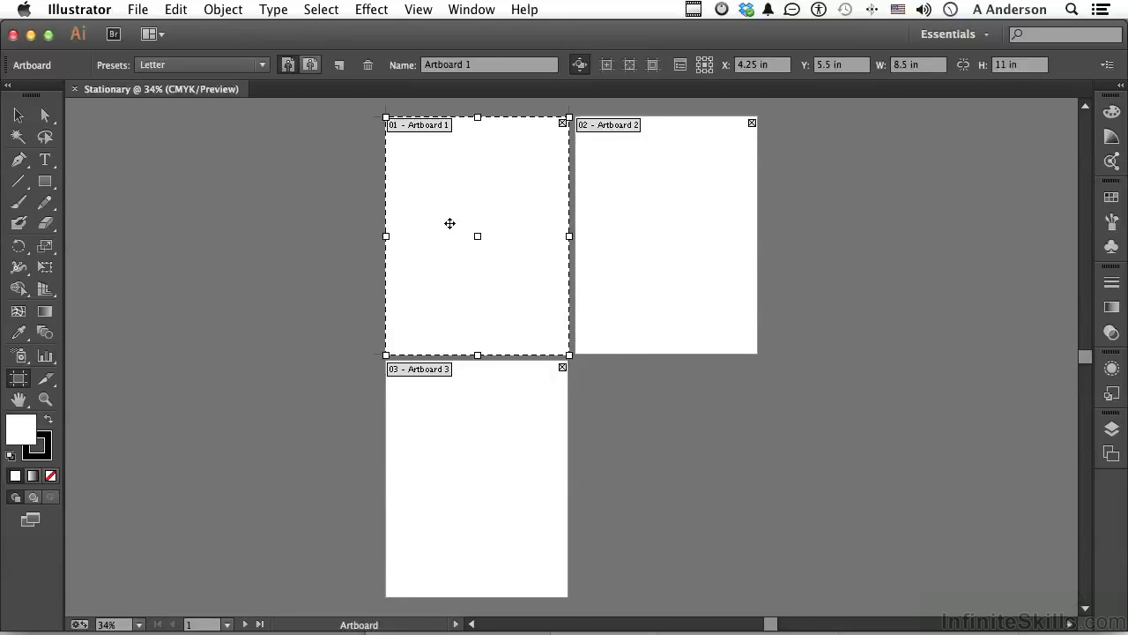
left_click(494, 64)
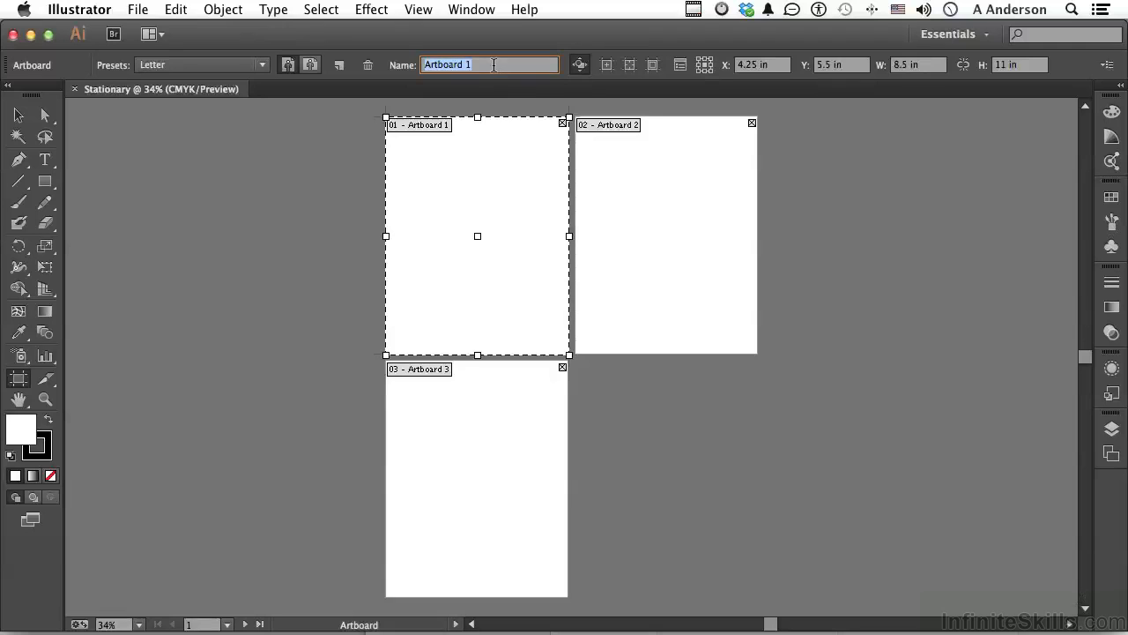
type("Letter Head")
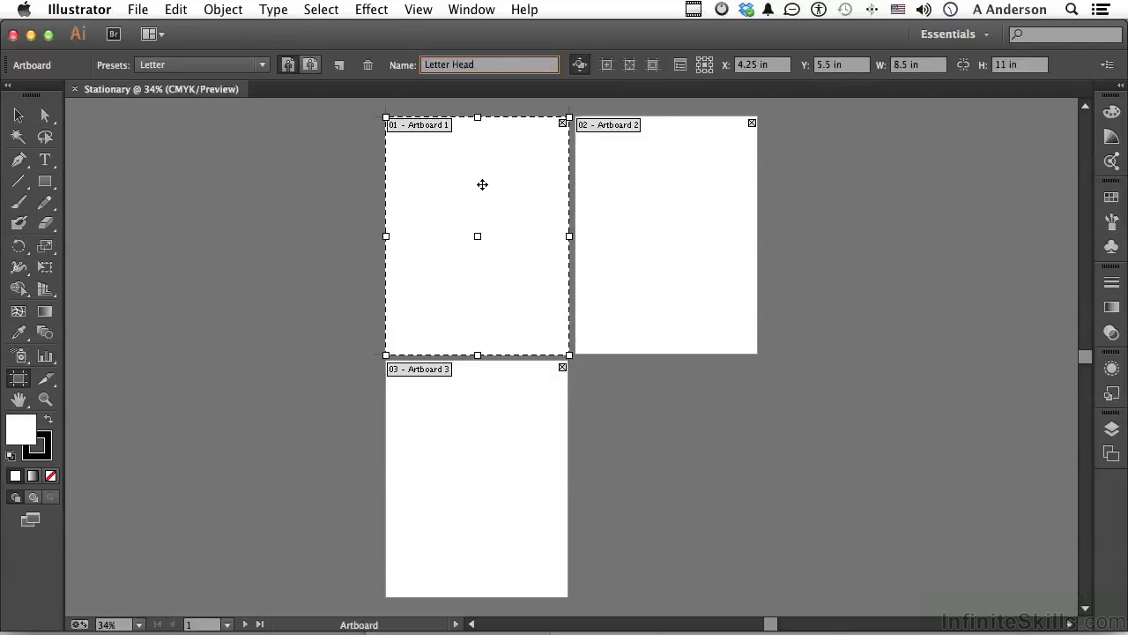
- Rename the second artboard as Envelope
left_click(652, 192)
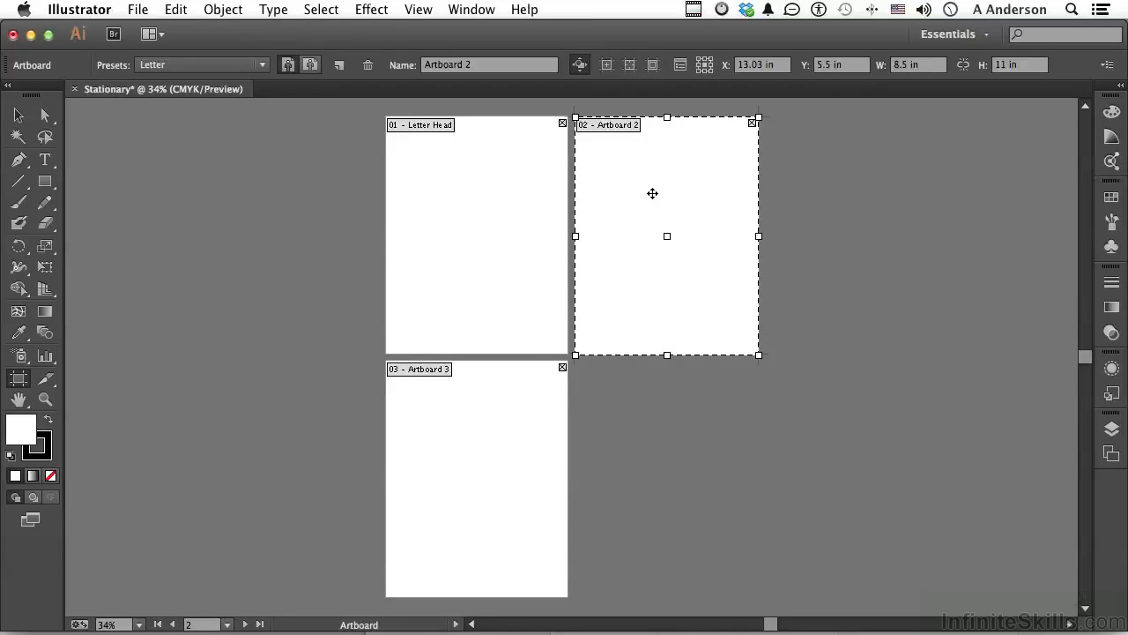
double_click(508, 66)
triple_click(508, 65)
type("Envelope")
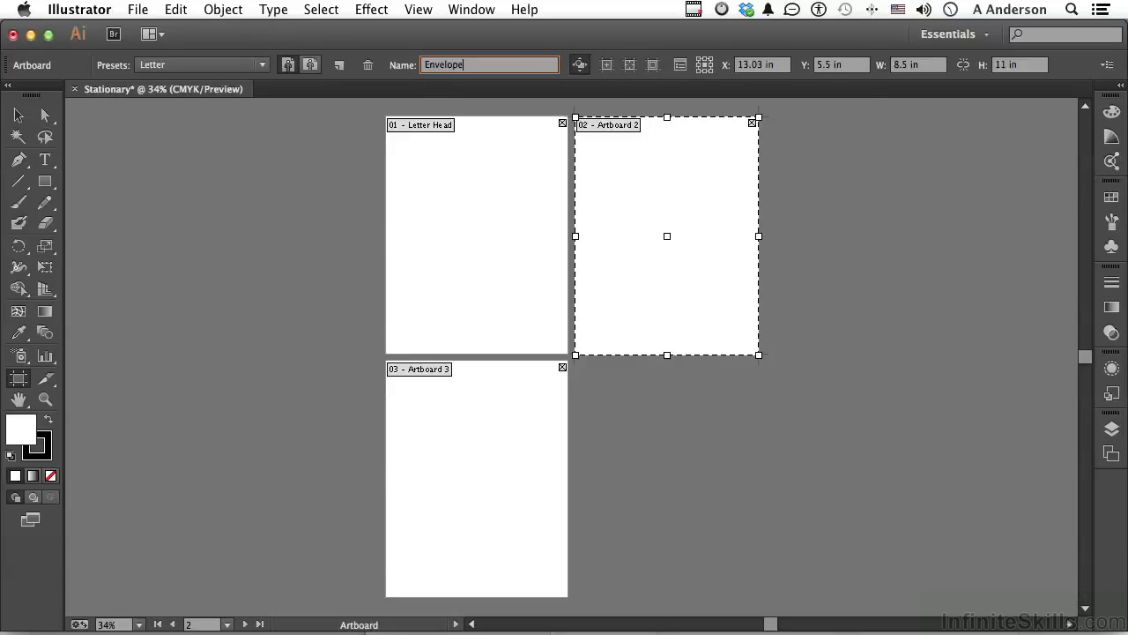
- Resize the Envelope artboard to 8.625 by 3.625 in and move it beside Letter Head's top edge, to about X 13.35 in, Y 1.91 in
left_click(900, 64)
double_click(900, 65)
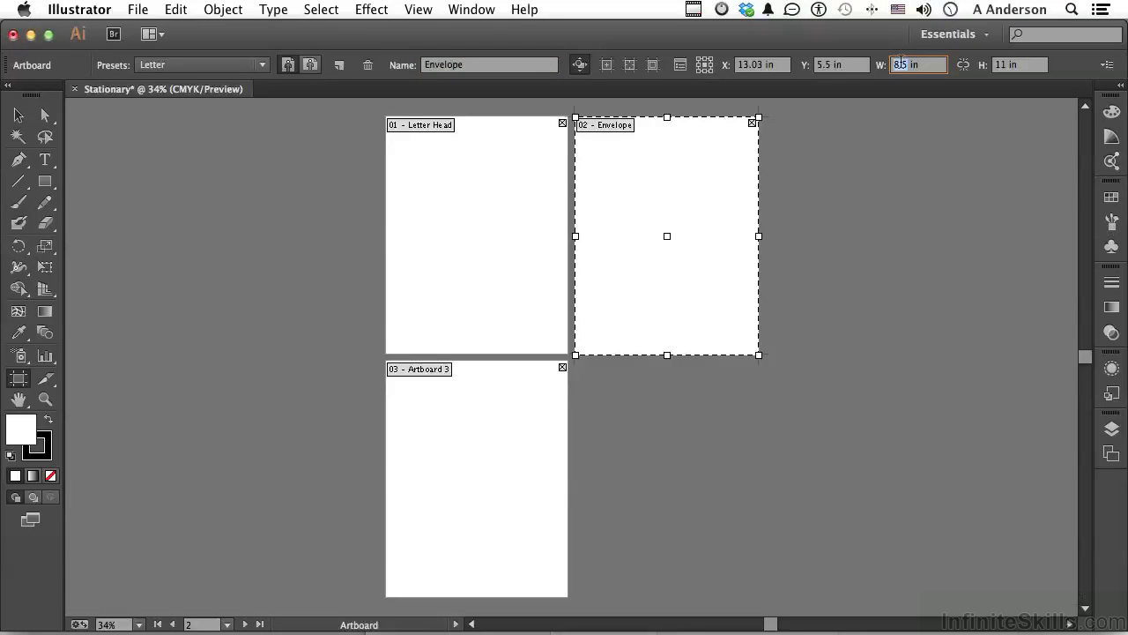
type("8.625")
key("Tab")
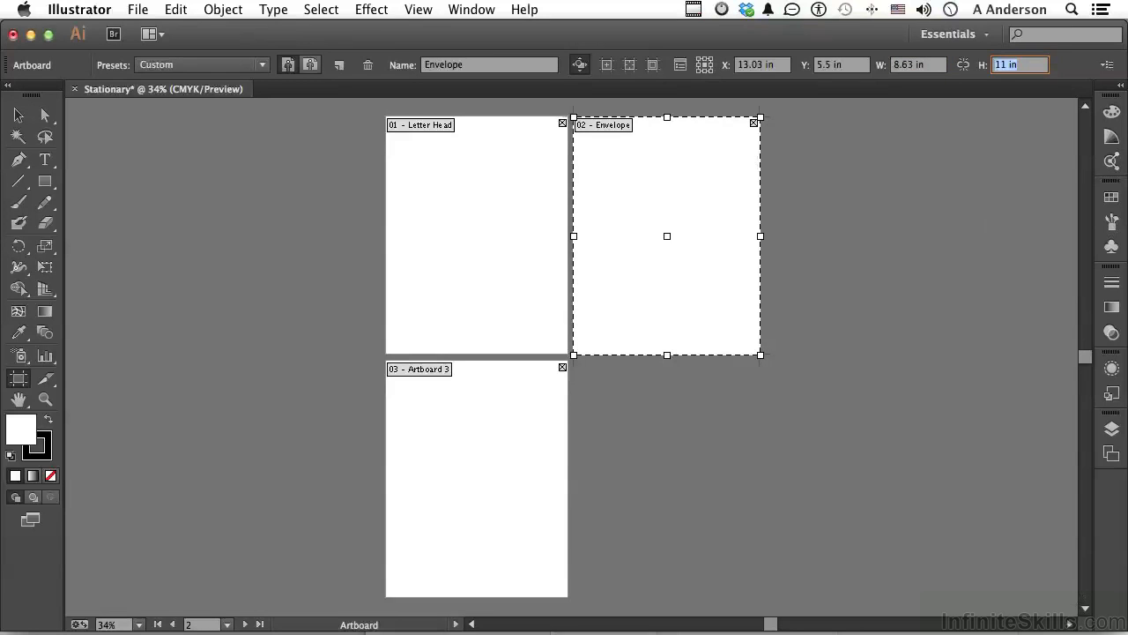
type("3.625")
key("Tab")
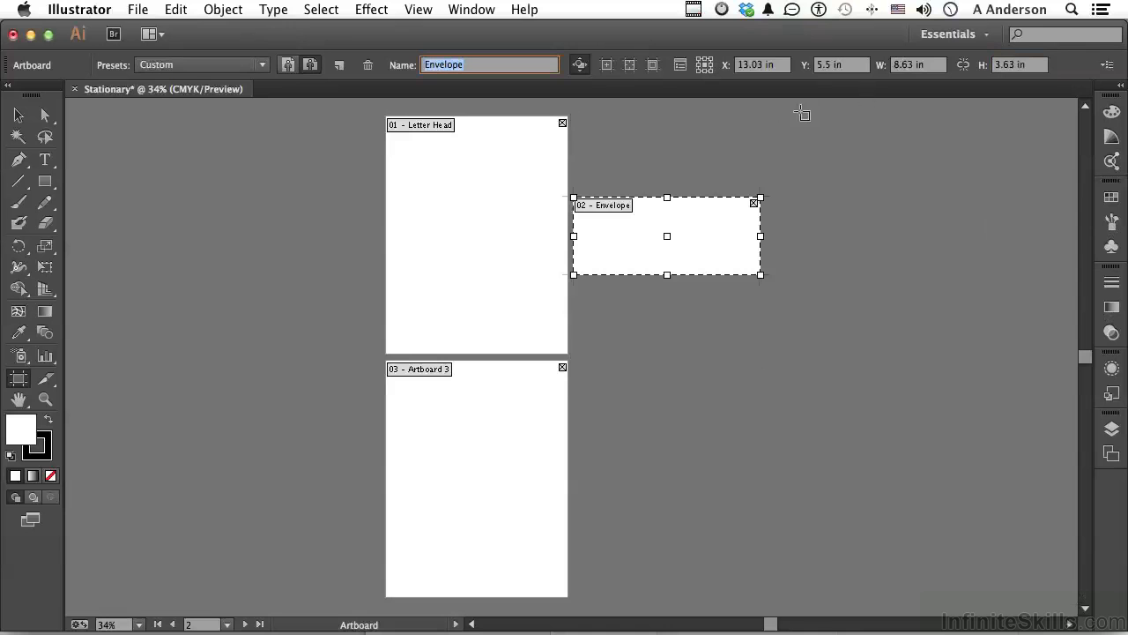
left_click_drag(627, 239, 637, 163)
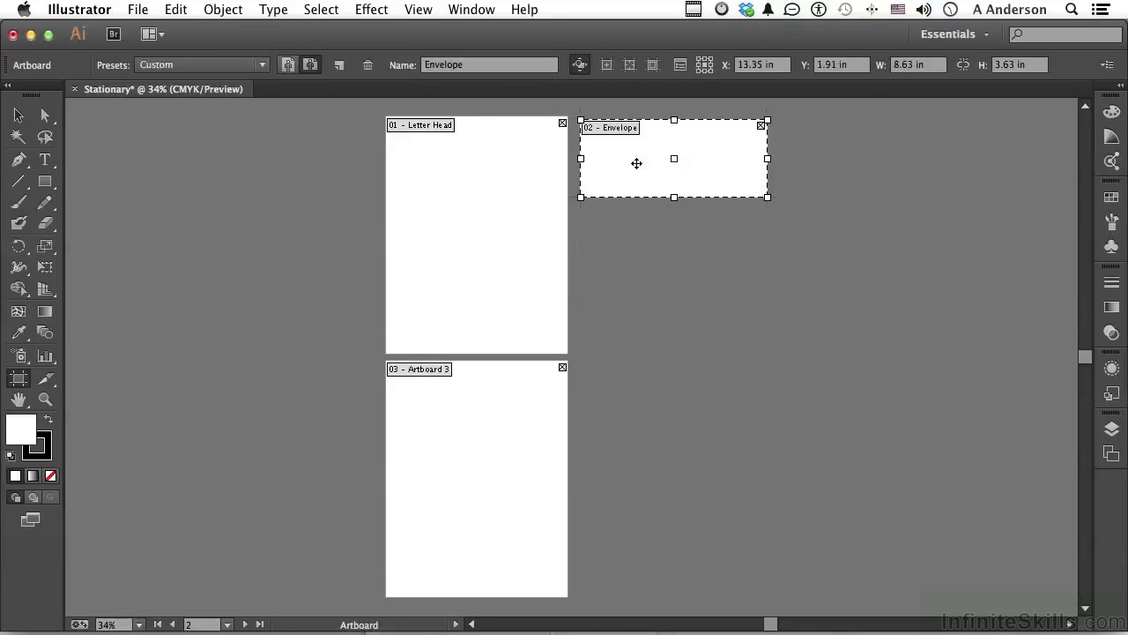
- Resize the third artboard to 3.5 in wide and 2 in high
left_click(503, 469)
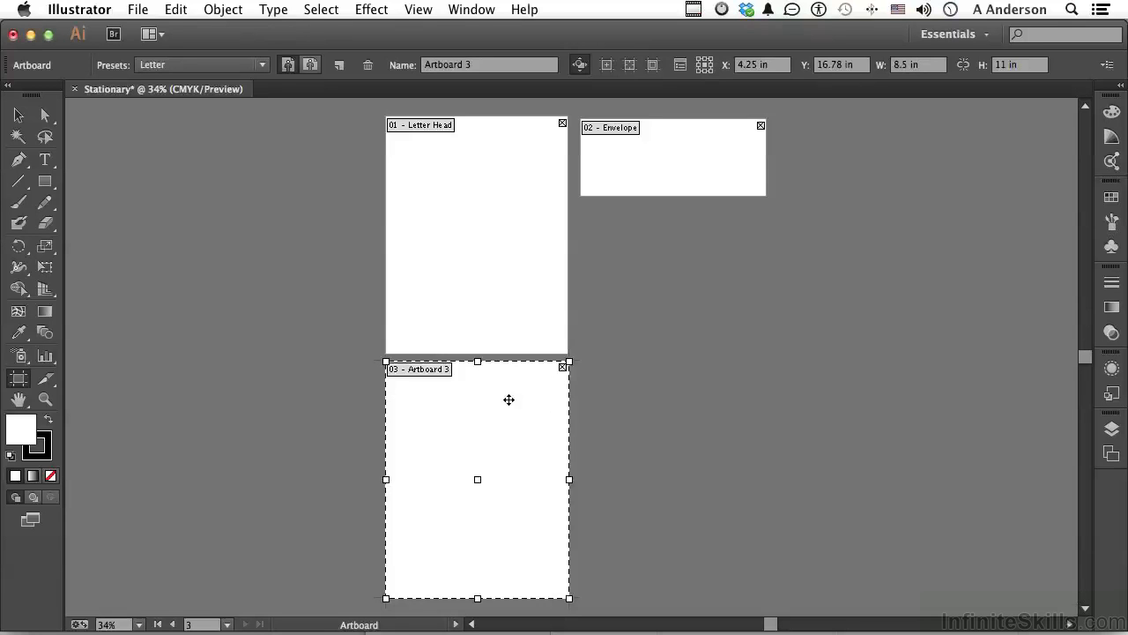
left_click(915, 66)
type("3.5")
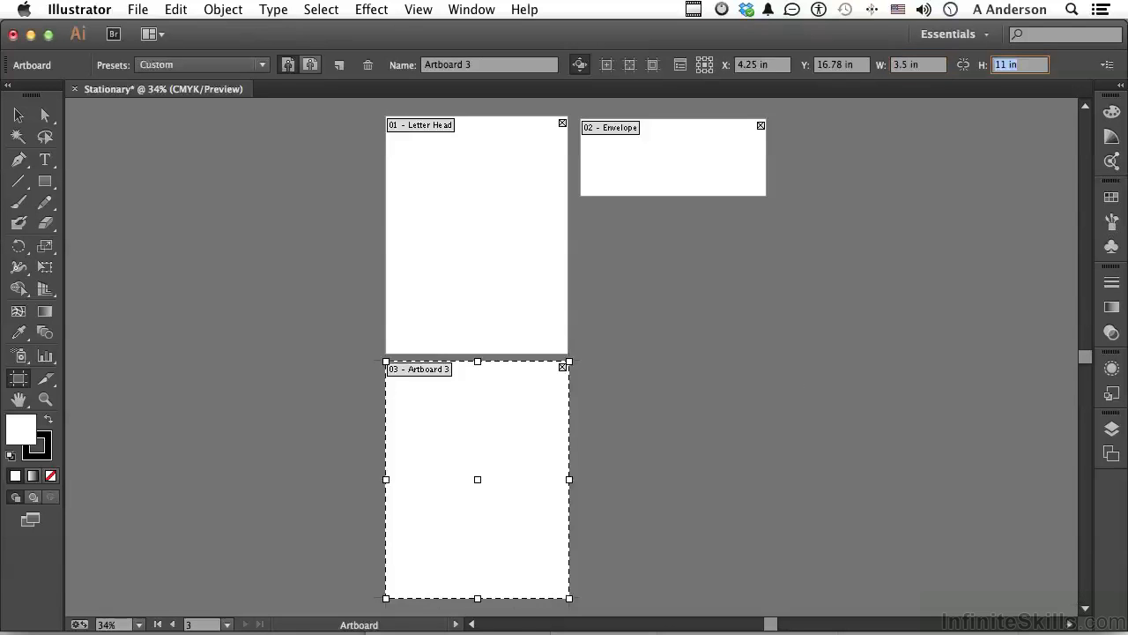
key("Tab")
type("2")
key("Tab")
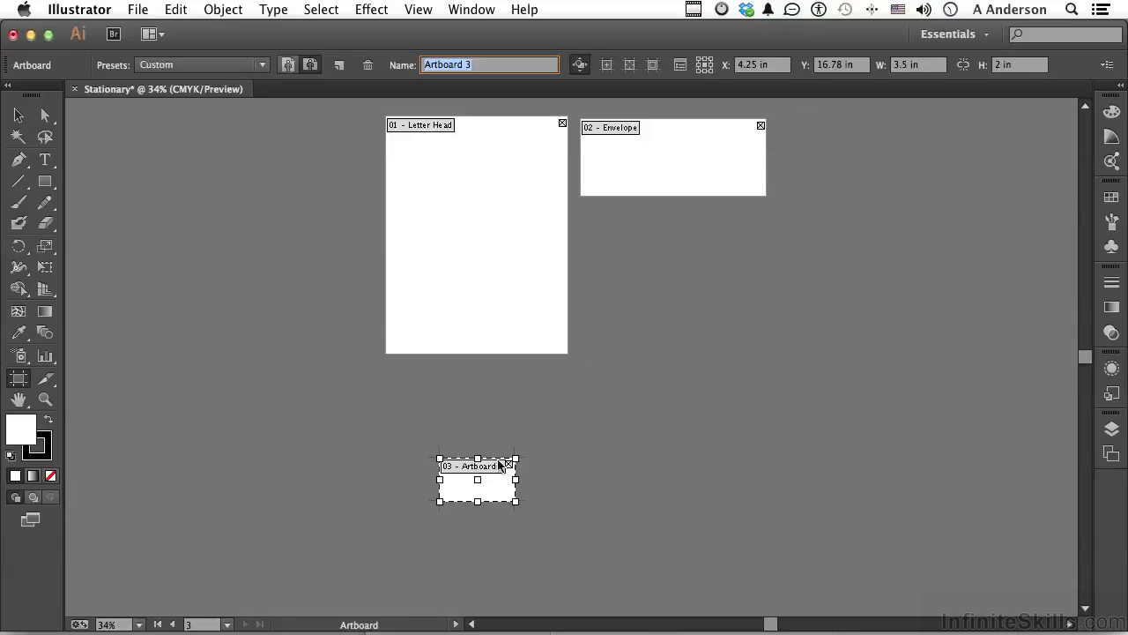
- Move the third artboard below Envelope, to about X 10.79 in, Y 5.09 in, and rename it as Business Card
left_click_drag(488, 469, 606, 232)
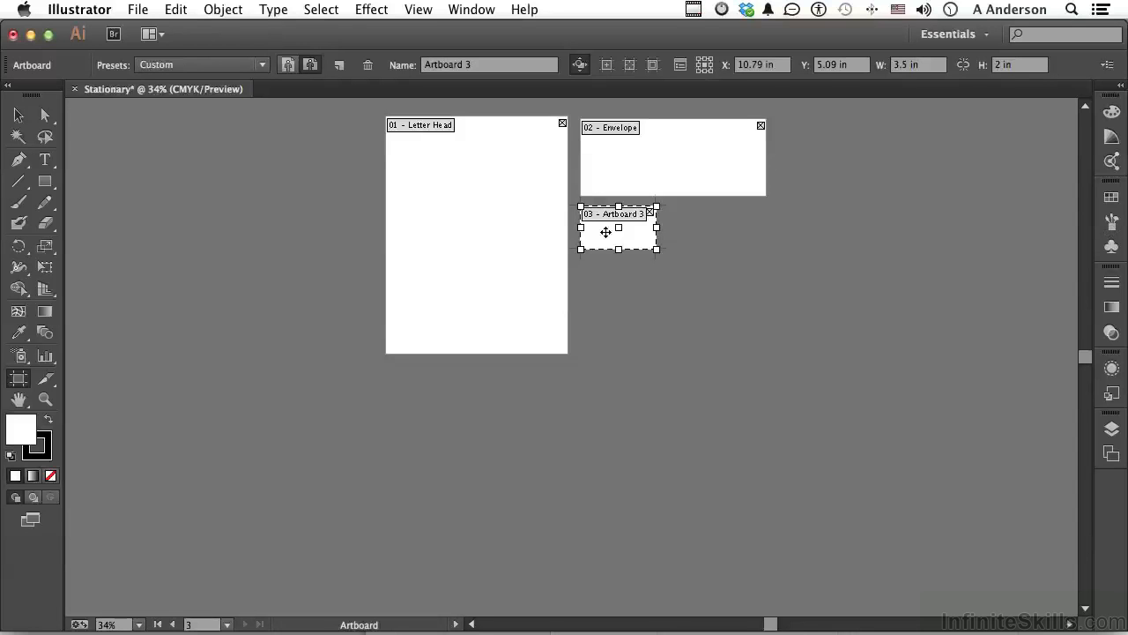
left_click(505, 65)
type("Business Card")
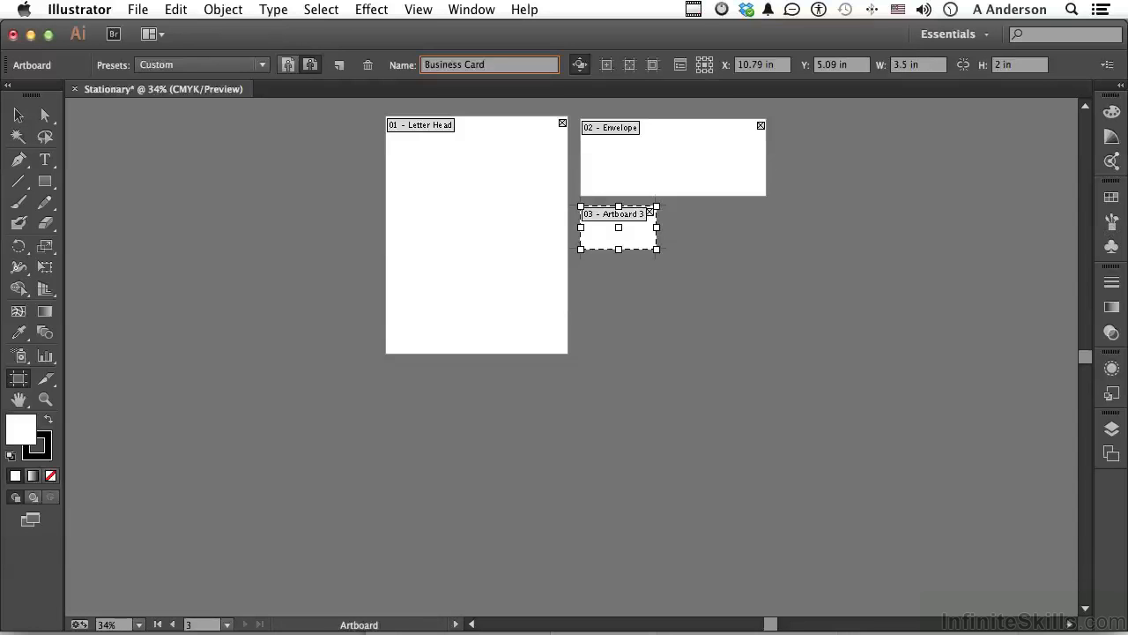
key("Tab")
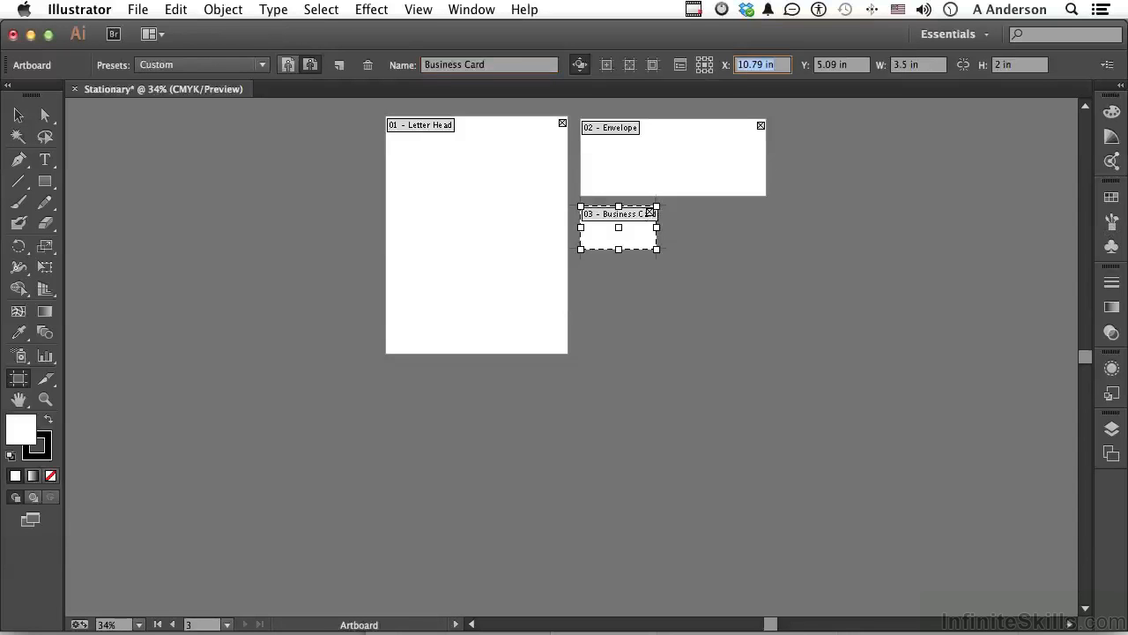
left_click(477, 191)
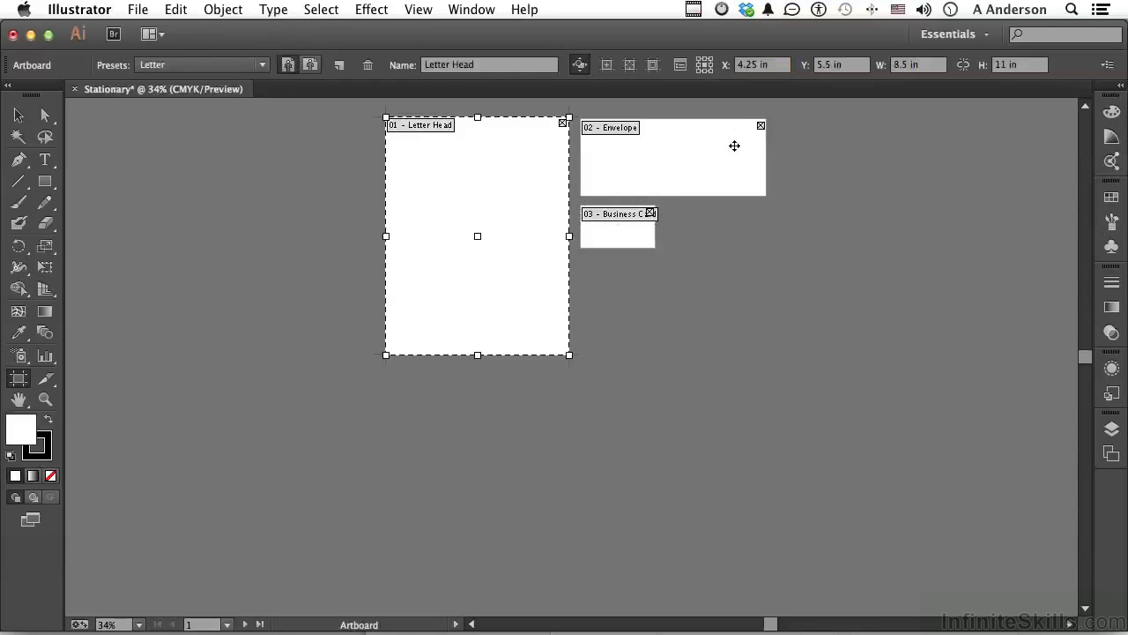
left_click(623, 246)
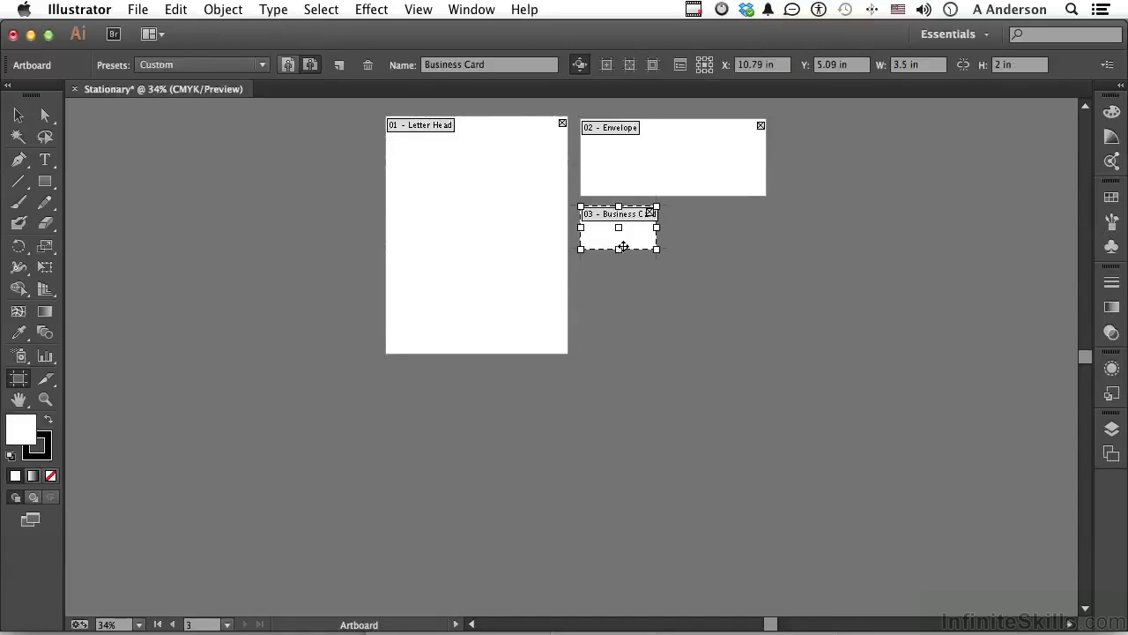